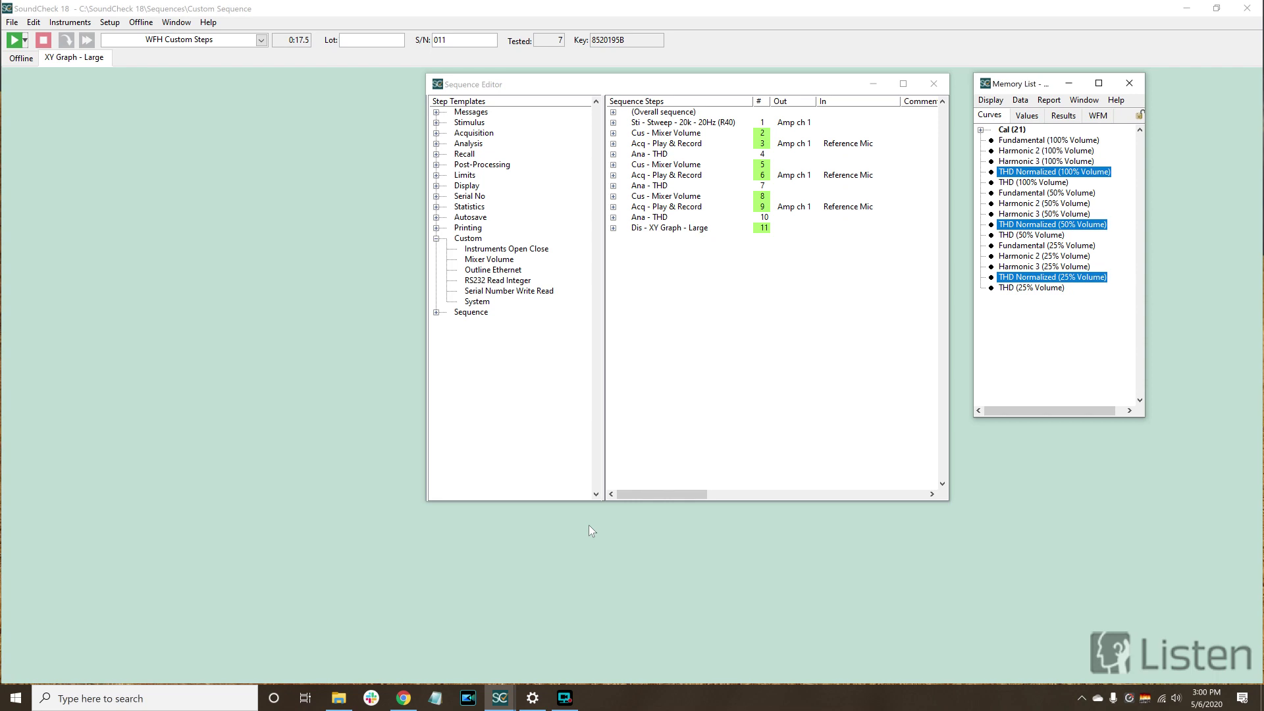
Step: Switch to Chrome and open the full list of SoundCheck Tutorials from the Training section of the Listen support site
{"action": "left_click", "coordinate": [403, 698]}
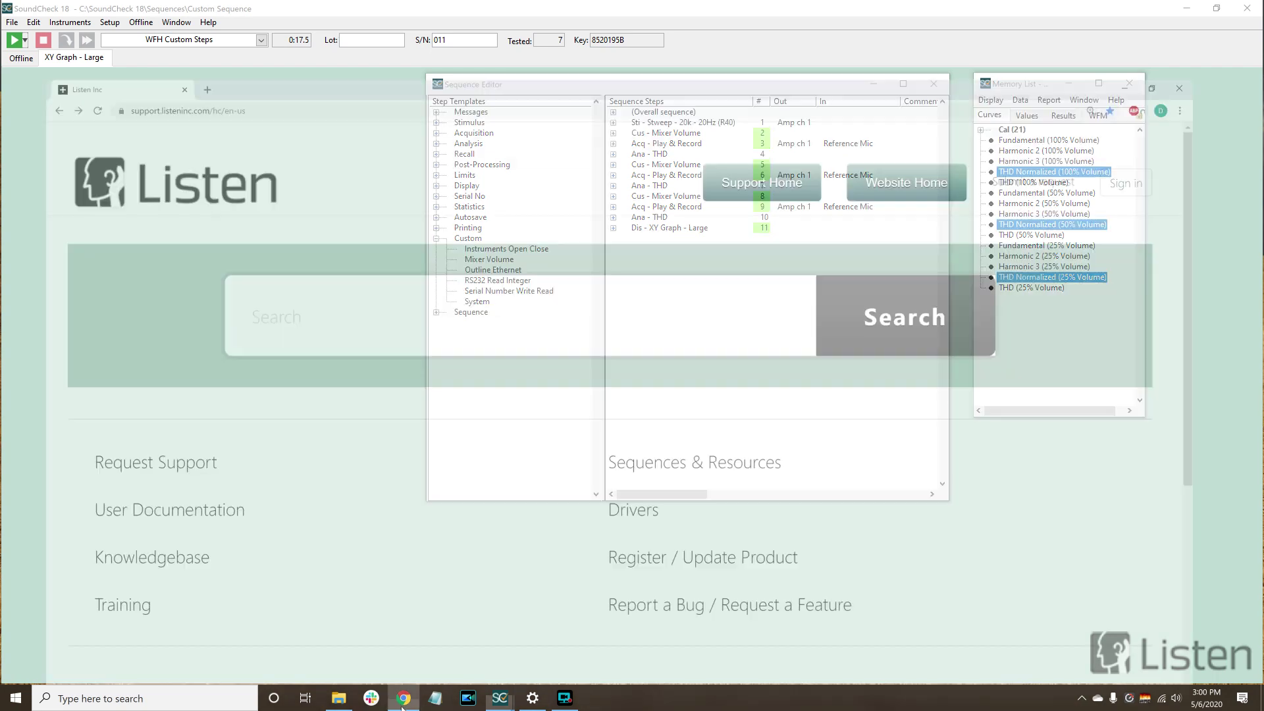
{"action": "left_click", "coordinate": [114, 588]}
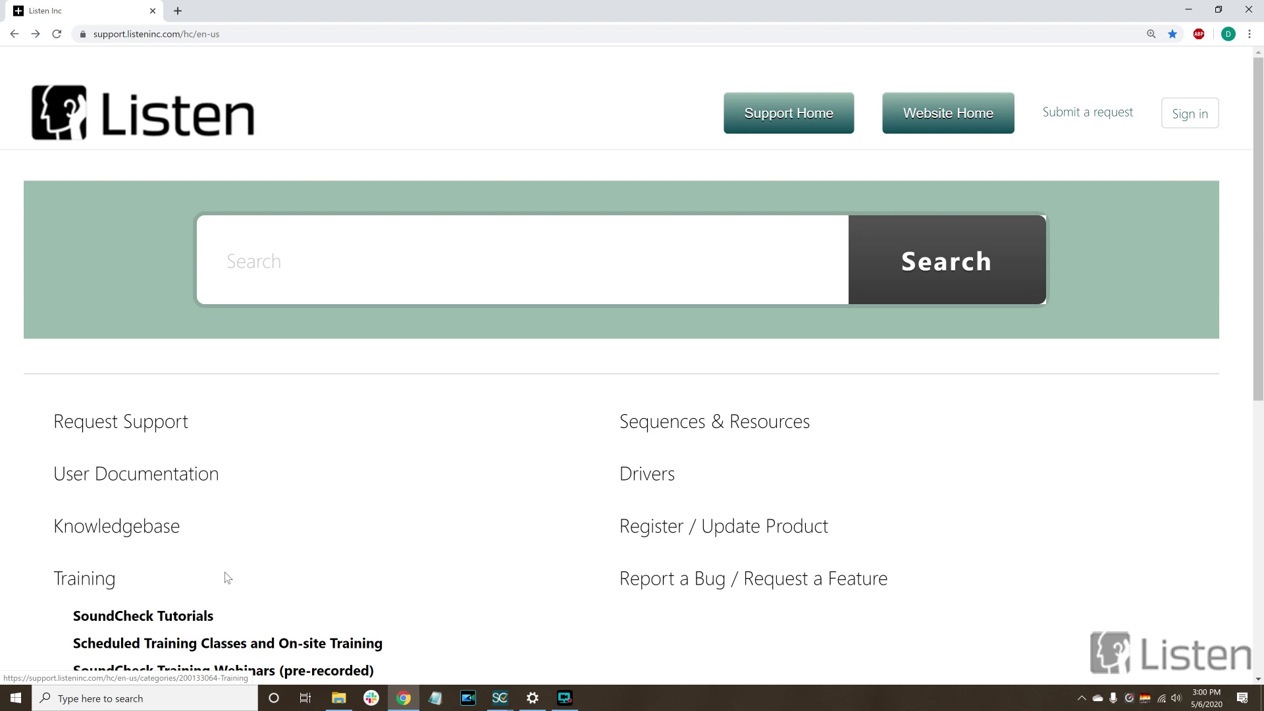
{"action": "scroll", "coordinate": [226, 578], "scroll_direction": "down", "scroll_amount": 2}
{"action": "left_click", "coordinate": [153, 459]}
{"action": "scroll", "coordinate": [307, 474], "scroll_direction": "down", "scroll_amount": 2}
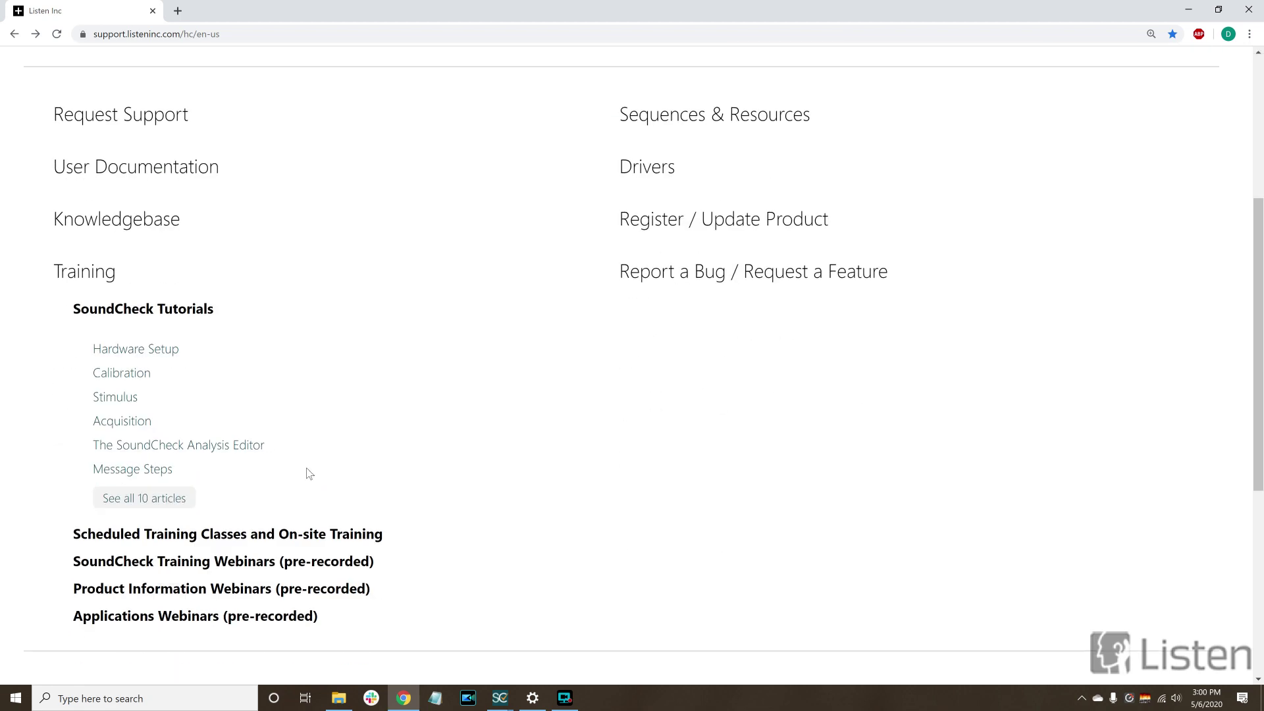
{"action": "left_click", "coordinate": [176, 498]}
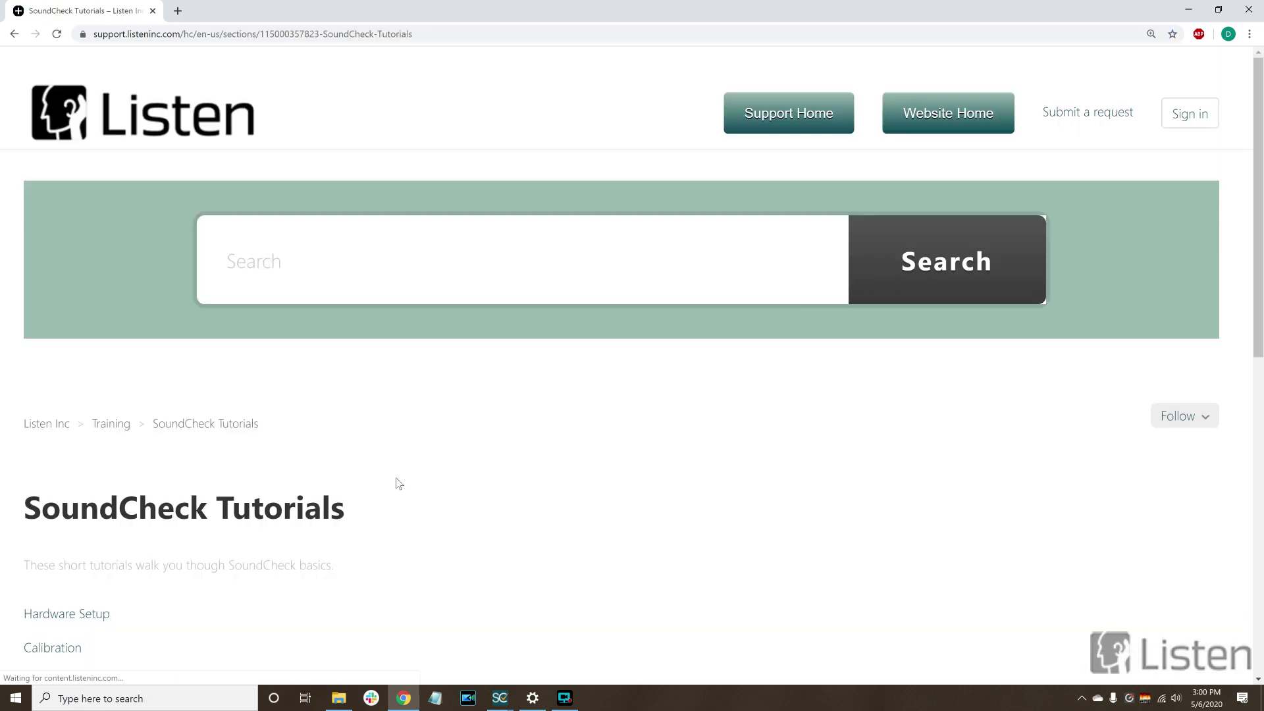
Step: Open the Creating and Using Custom VIs article, look through its video links, and return to SoundCheck
{"action": "scroll", "coordinate": [445, 484], "scroll_direction": "down", "scroll_amount": 4}
{"action": "left_click", "coordinate": [164, 612]}
{"action": "scroll", "coordinate": [495, 581], "scroll_direction": "down", "scroll_amount": 4}
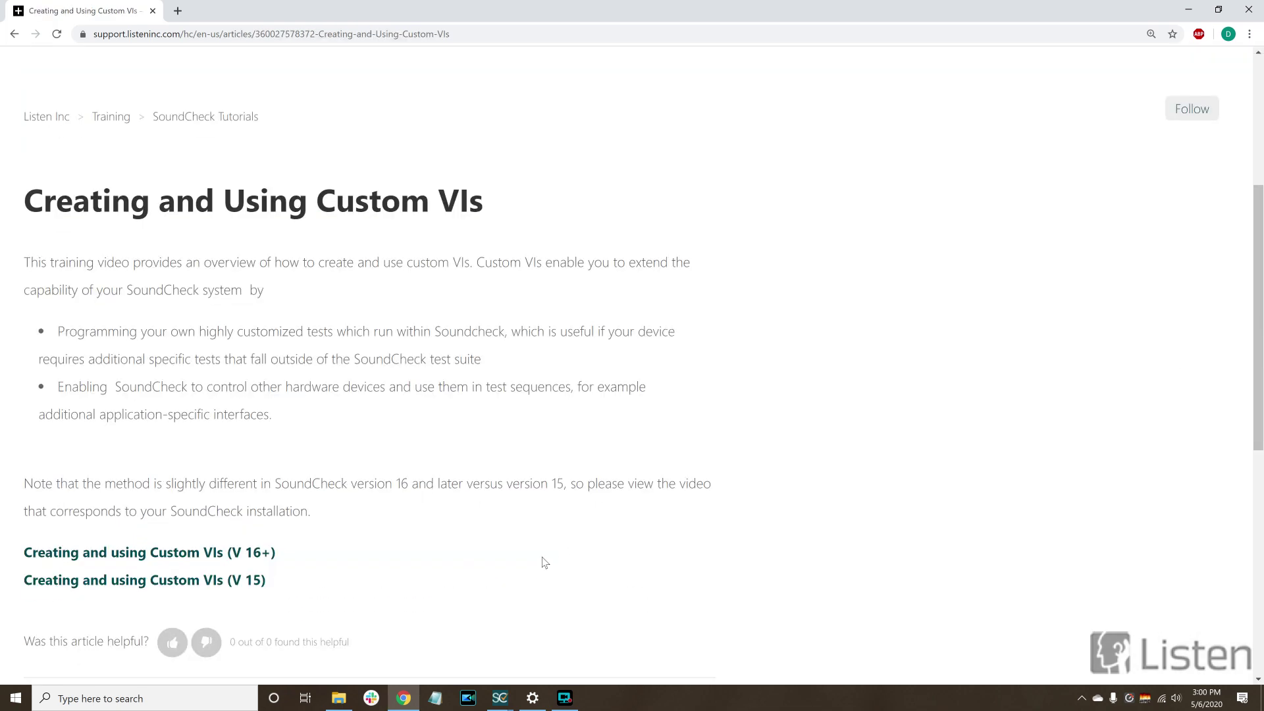
{"action": "left_click", "coordinate": [1188, 10]}
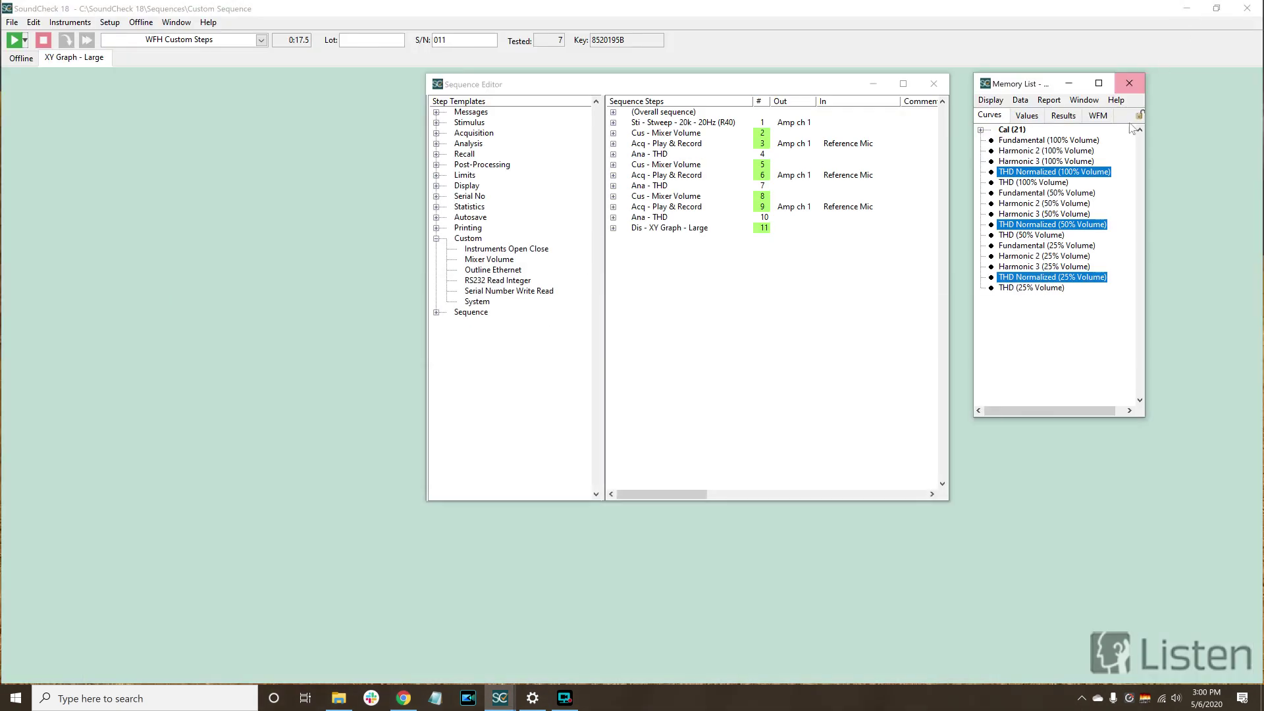
Step: Examine the settings of the Instruments Open Close custom step template and close them
{"action": "left_click", "coordinate": [527, 251]}
{"action": "double_click", "coordinate": [526, 252]}
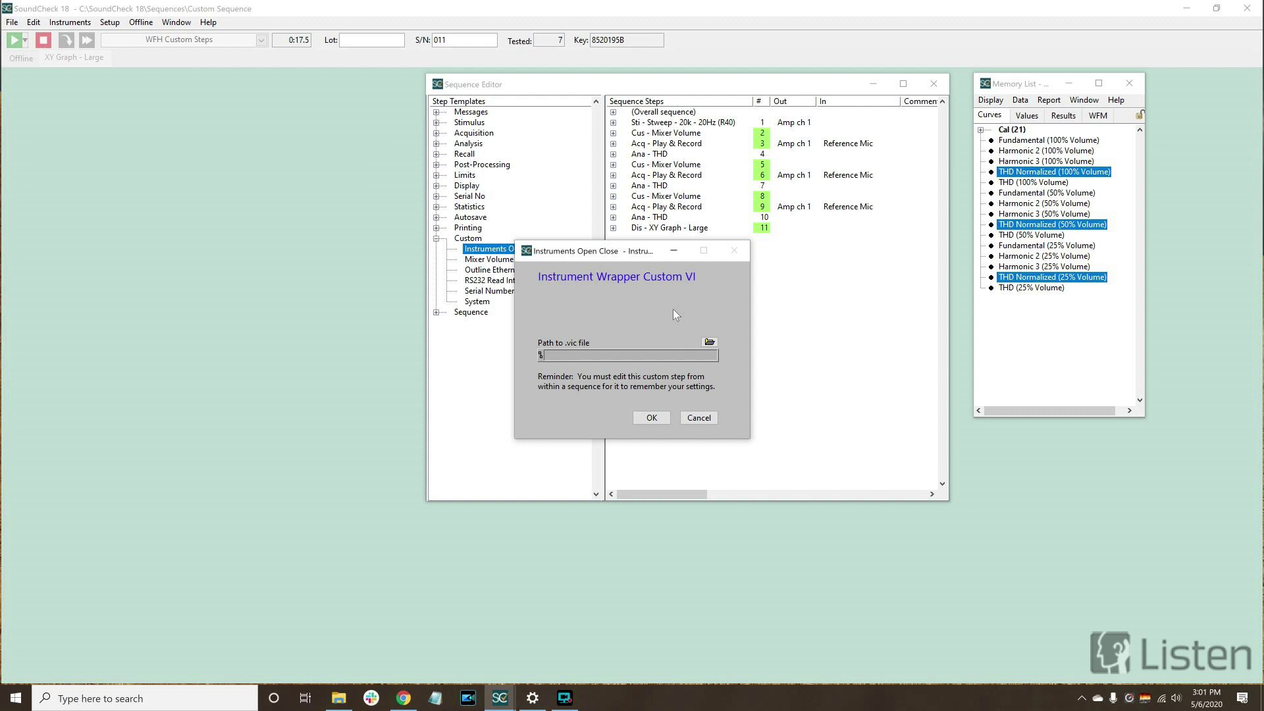
{"action": "left_click", "coordinate": [652, 418]}
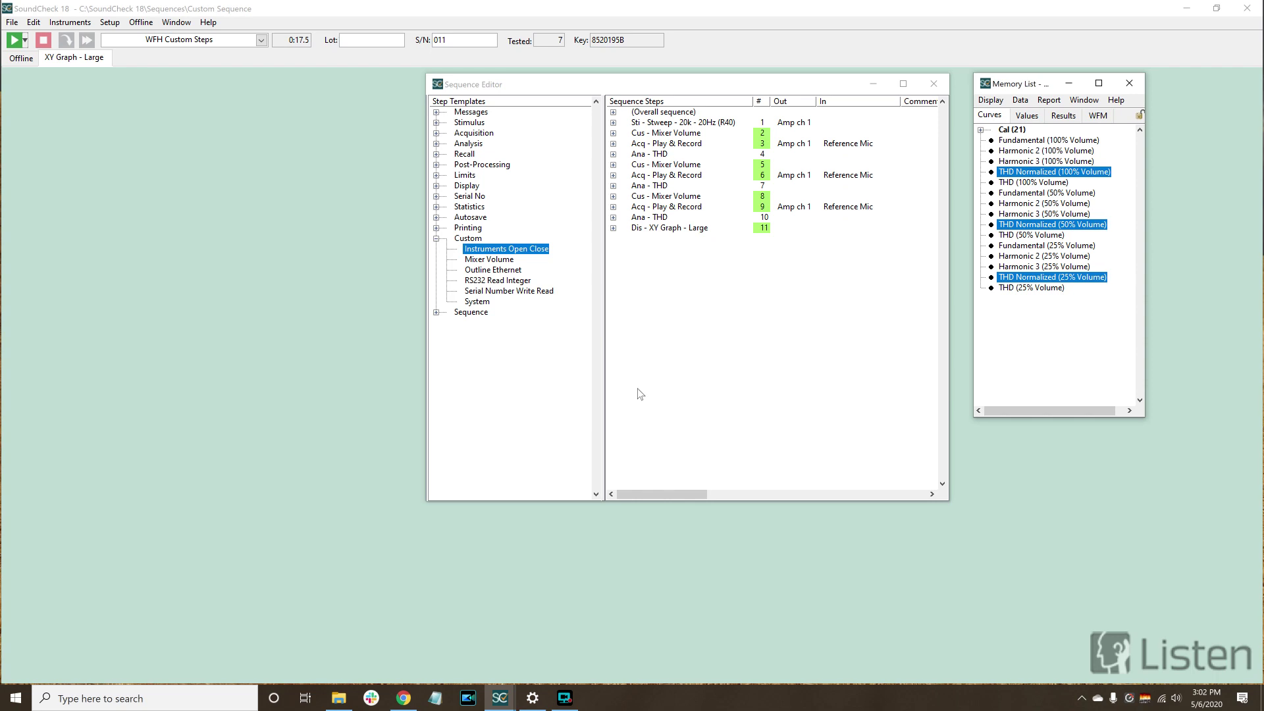
Step: Examine the Outline Ethernet template's movement types, including Move in angle steps, and the RS232 Read Integer template's COM port setting
{"action": "double_click", "coordinate": [493, 270]}
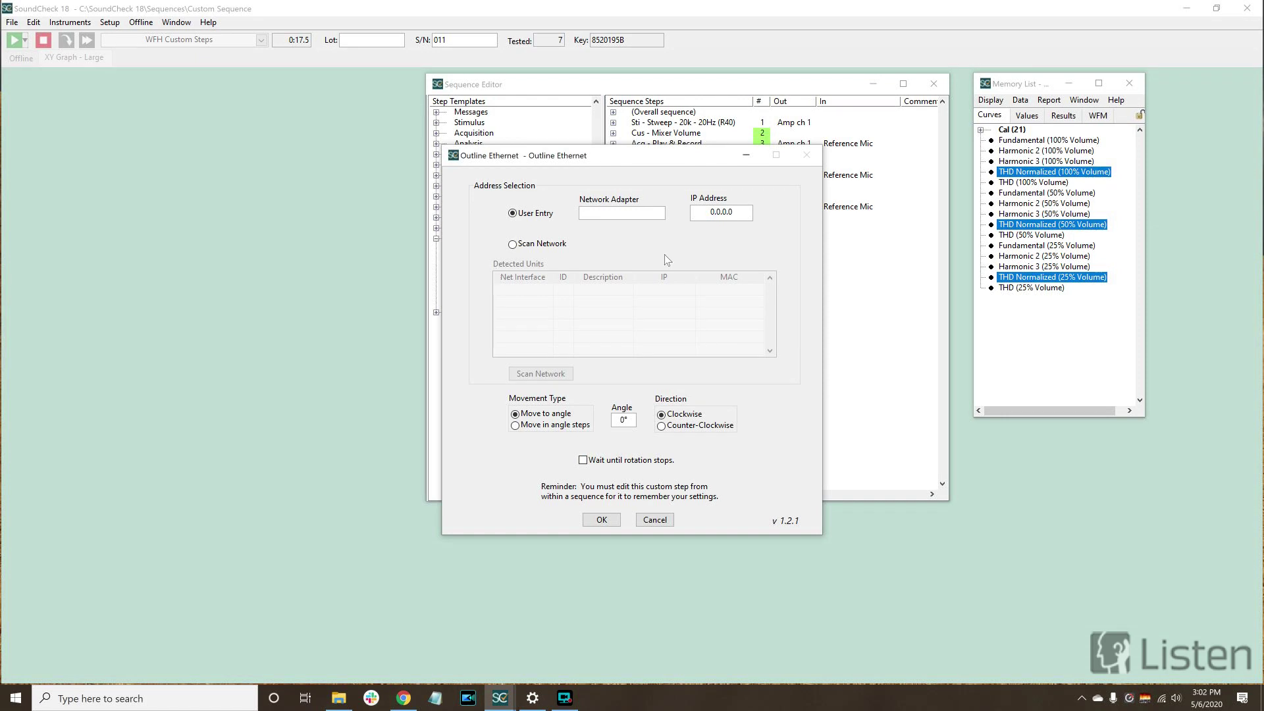
{"action": "left_click", "coordinate": [514, 425]}
{"action": "left_click", "coordinate": [650, 520]}
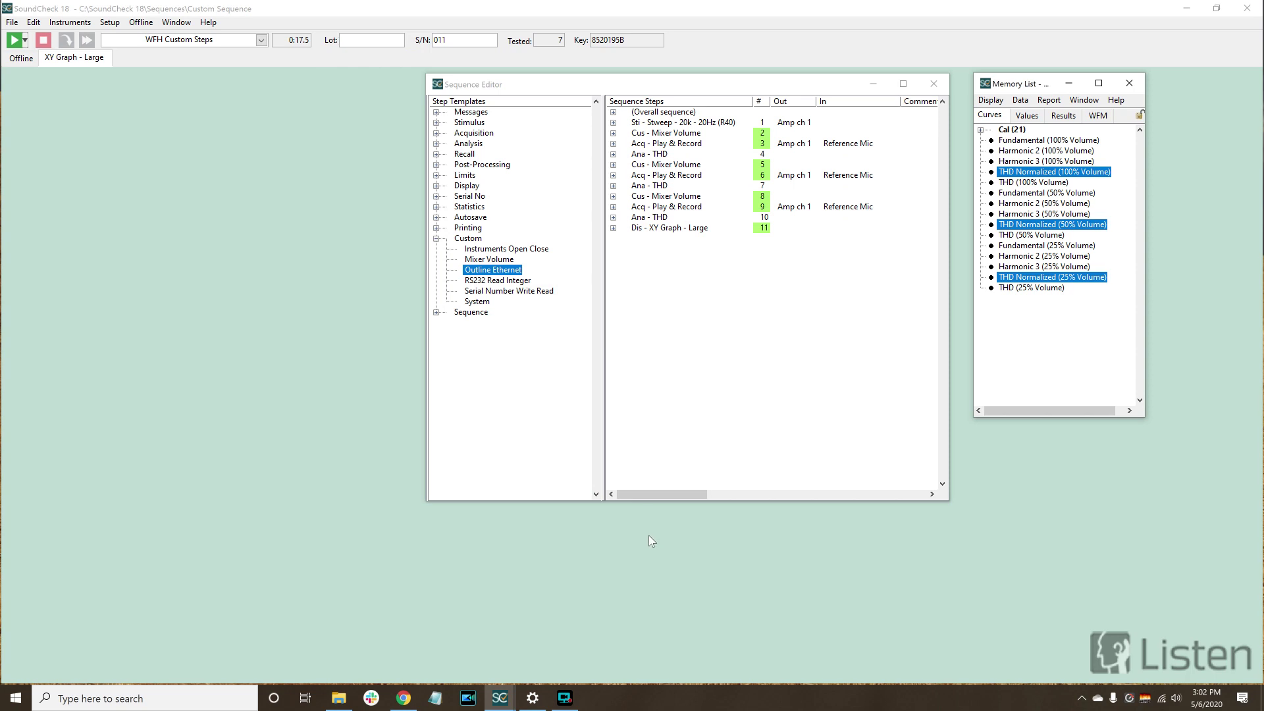
{"action": "double_click", "coordinate": [512, 281]}
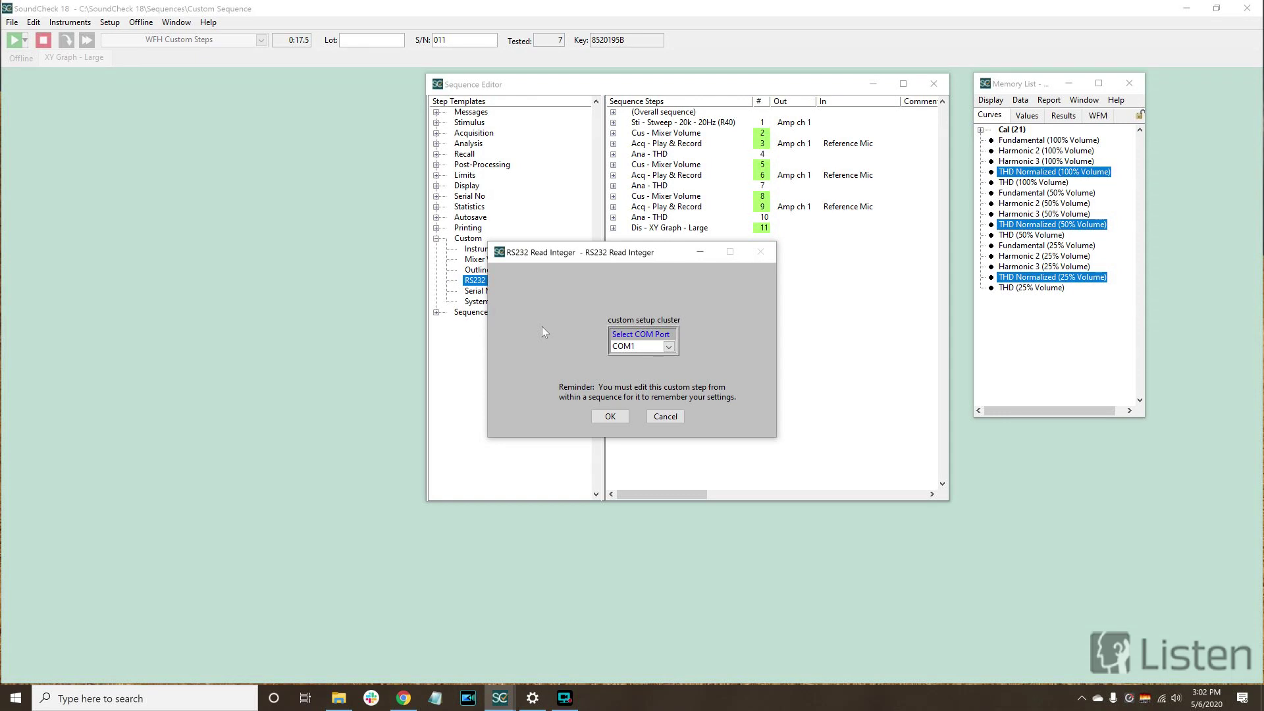
{"action": "left_click", "coordinate": [613, 416]}
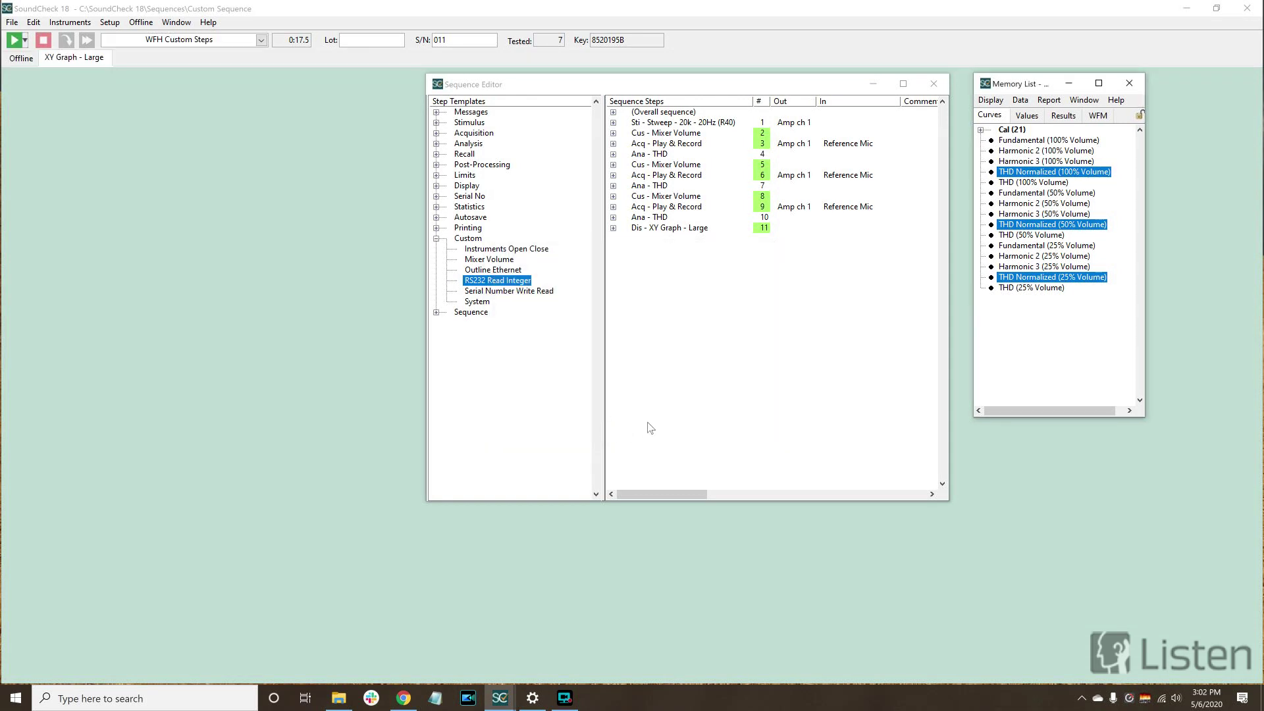
Step: Examine the Serial Number Write Read custom step template and highlight the current entry in the S/N field
{"action": "double_click", "coordinate": [519, 291]}
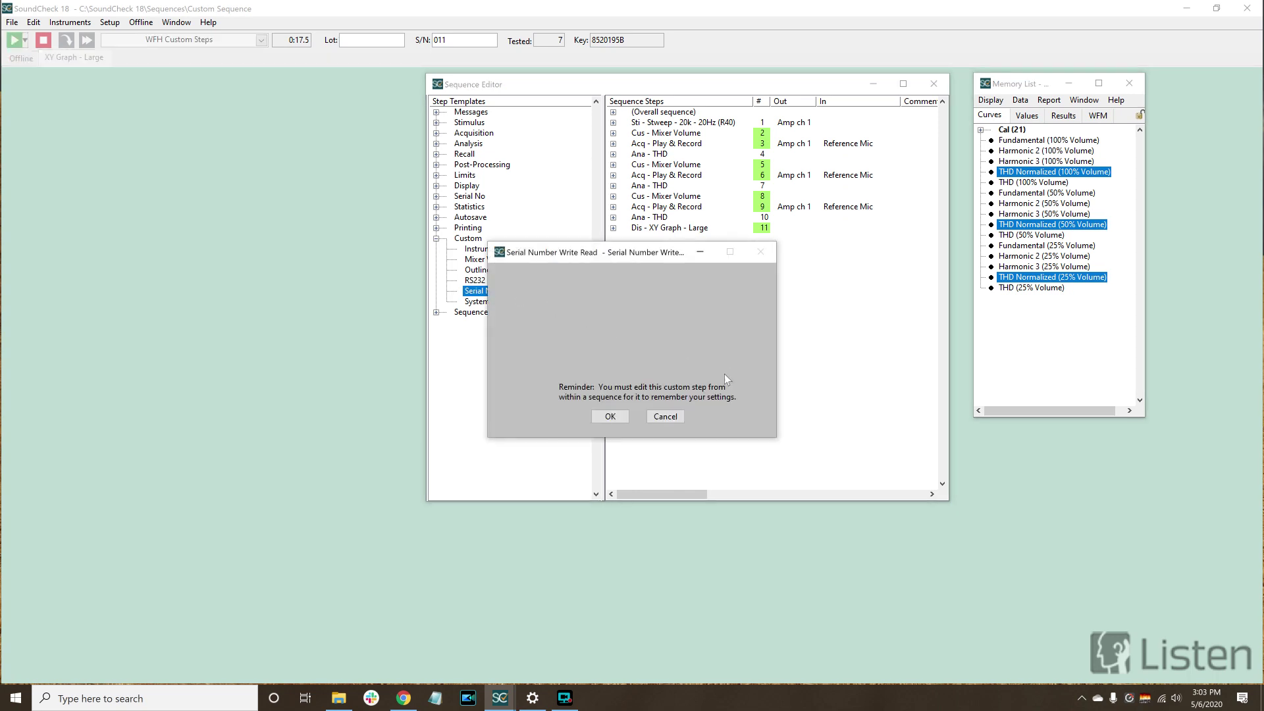
{"action": "left_click", "coordinate": [610, 416]}
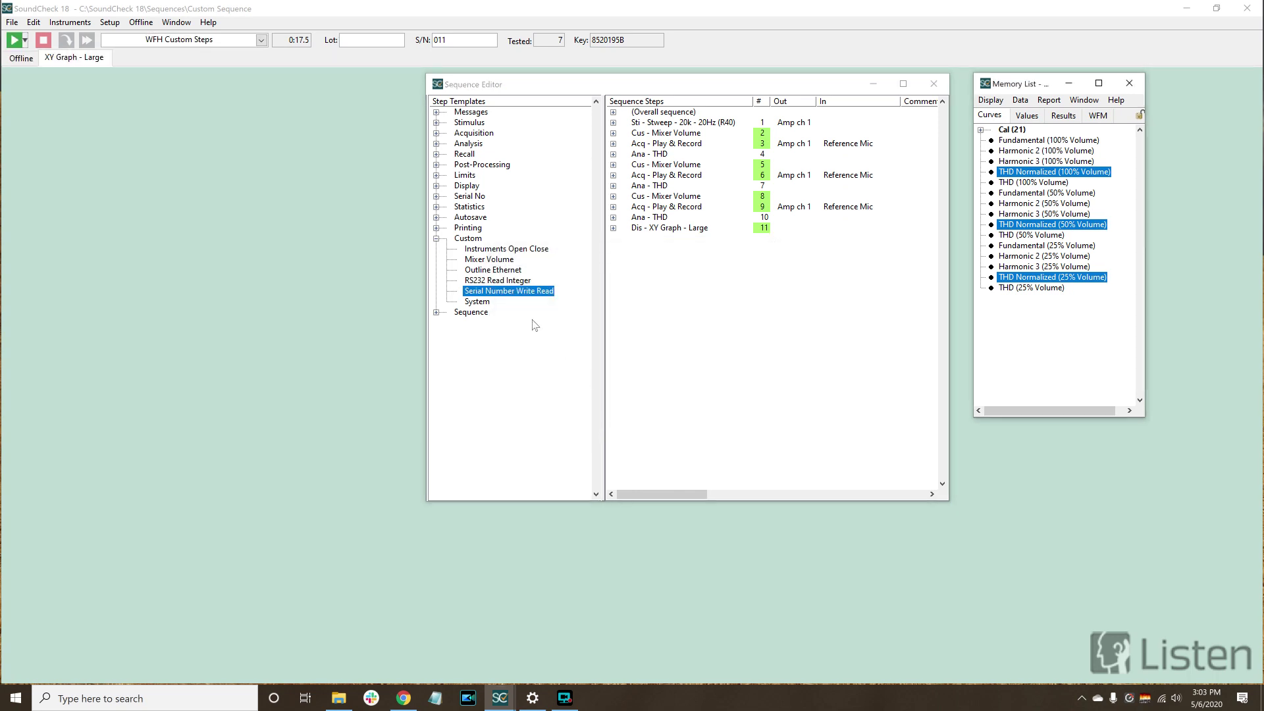
{"action": "left_click", "coordinate": [460, 40]}
{"action": "left_click_drag", "start_coordinate": [460, 39], "coordinate": [428, 42]}
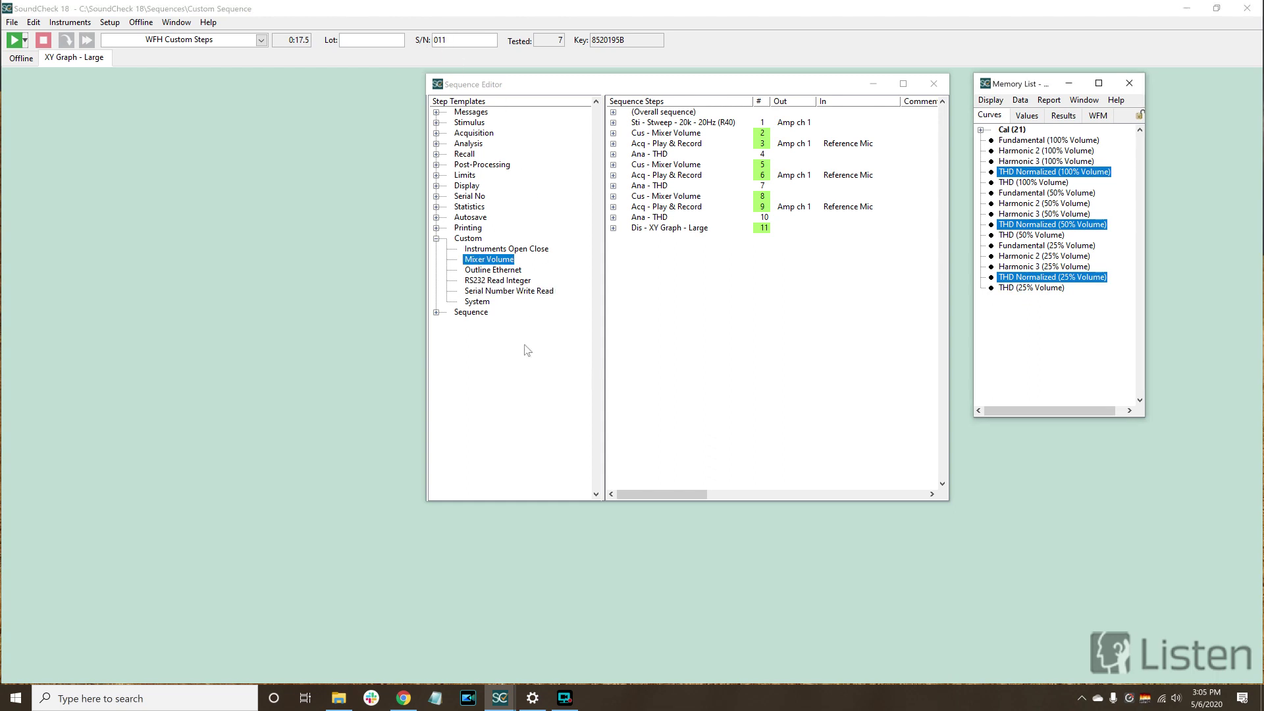
Step: Add a System custom step with the command calc.exe at the end of the sequence and run the sequence from that step
{"action": "left_click_drag", "start_coordinate": [476, 304], "coordinate": [733, 296]}
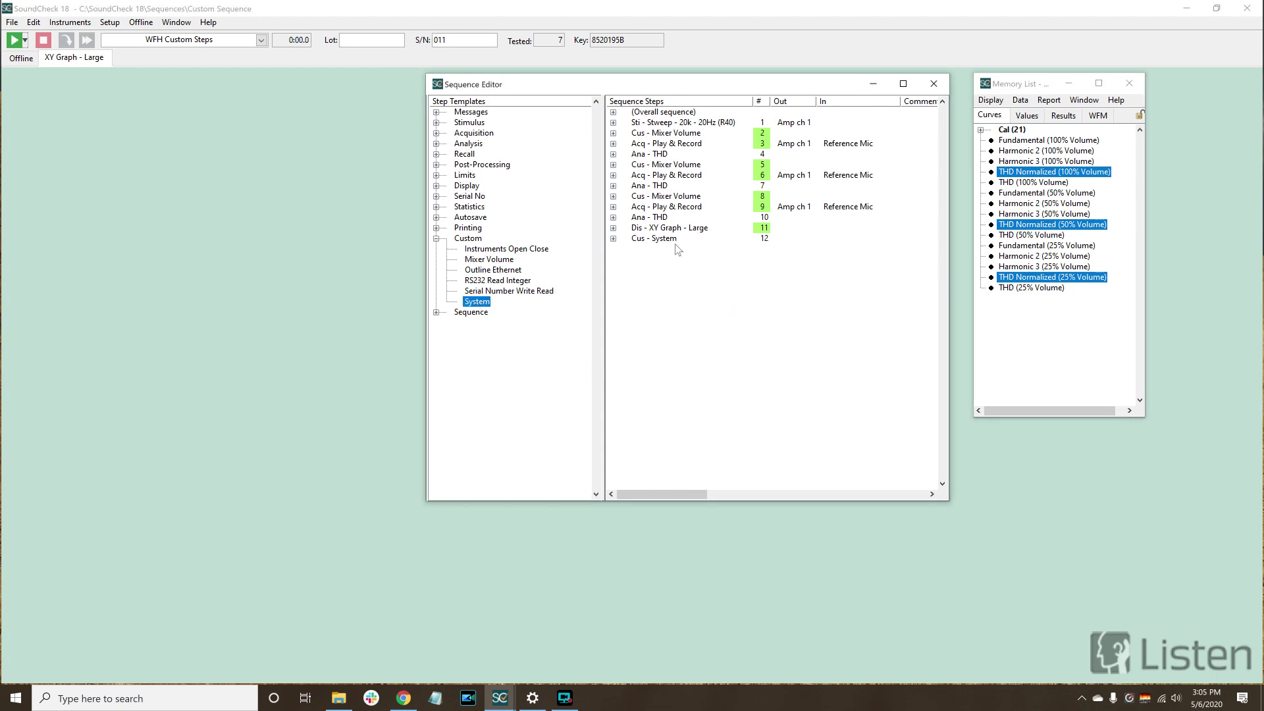
{"action": "double_click", "coordinate": [669, 241]}
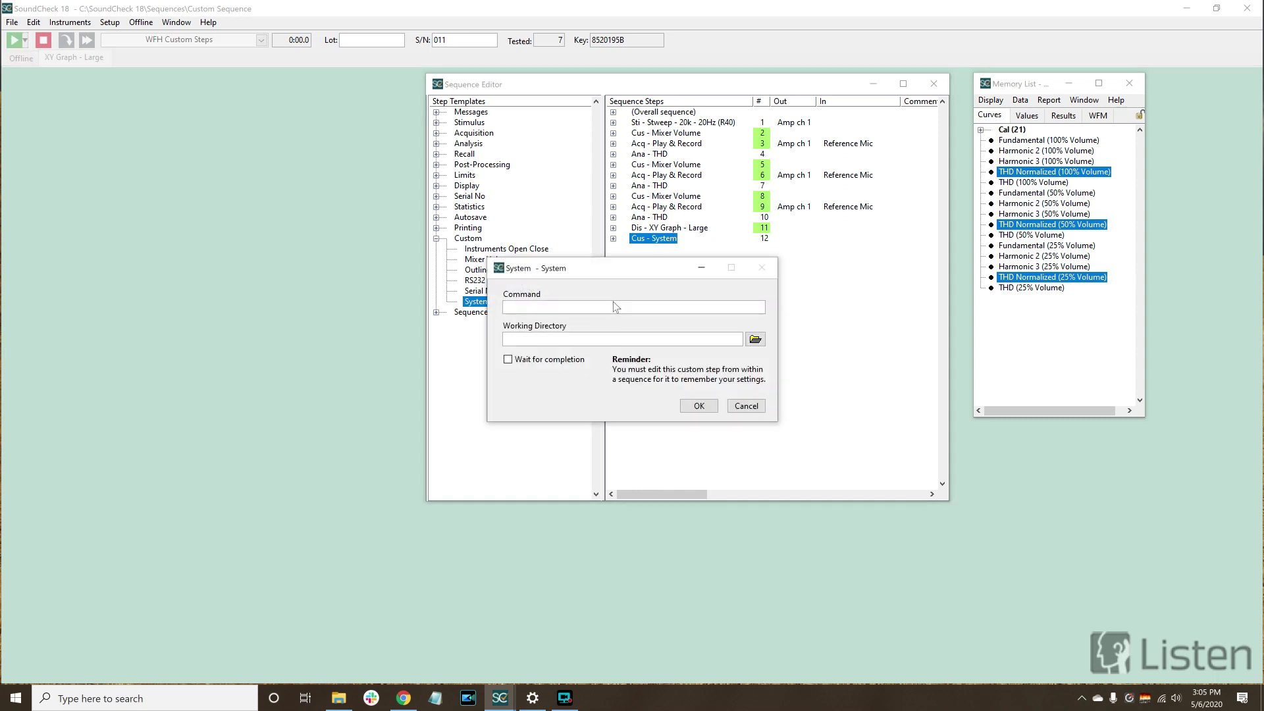
{"action": "type", "text": "calc.exe"}
{"action": "left_click", "coordinate": [698, 406]}
{"action": "right_click", "coordinate": [655, 238]}
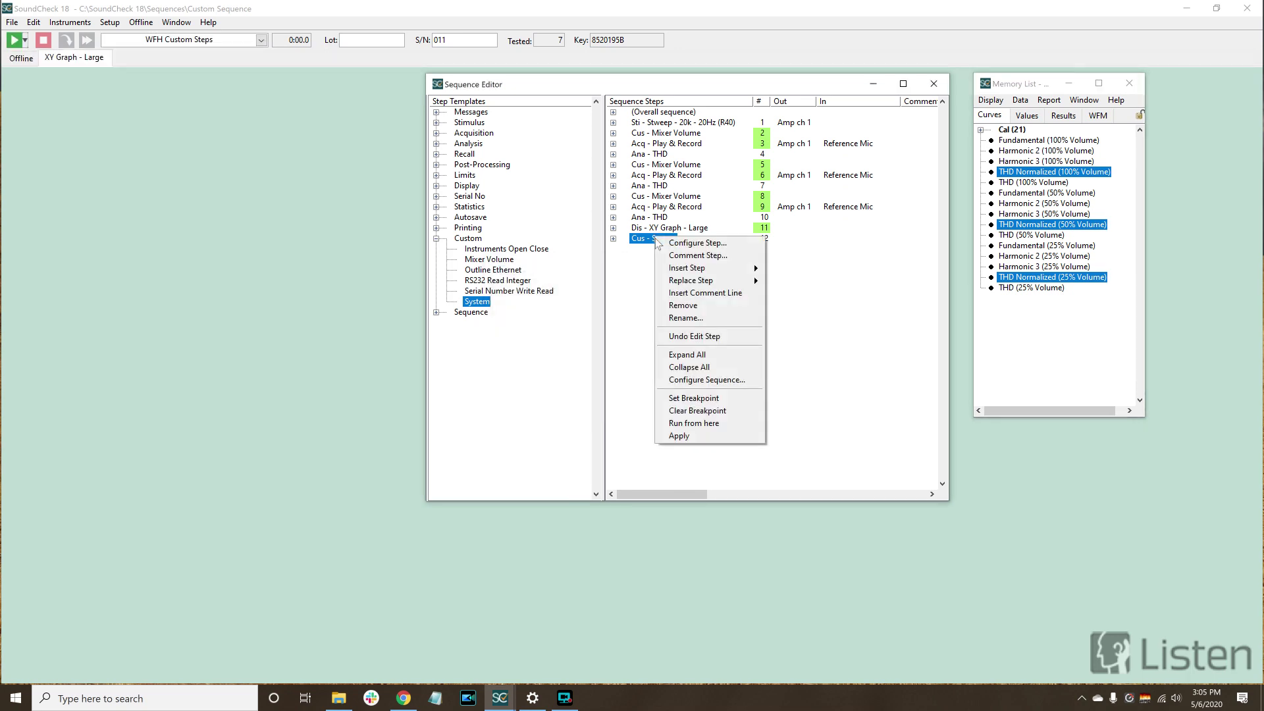
{"action": "left_click", "coordinate": [741, 426]}
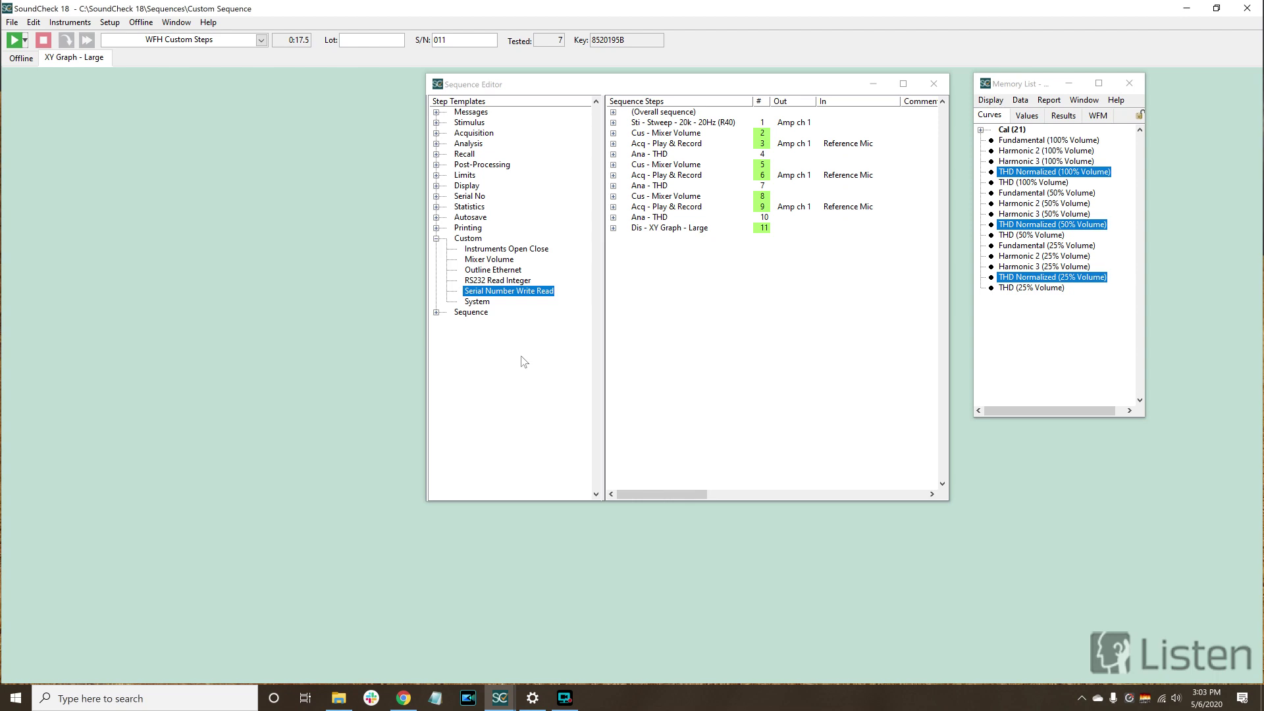
Step: Try the Mixer Volume template with Playback Devices, Line 2 (Virtual Audio Cable) and a volume of 50%, and cancel the settings
{"action": "double_click", "coordinate": [490, 259]}
{"action": "left_click", "coordinate": [610, 314]}
{"action": "left_click", "coordinate": [551, 315]}
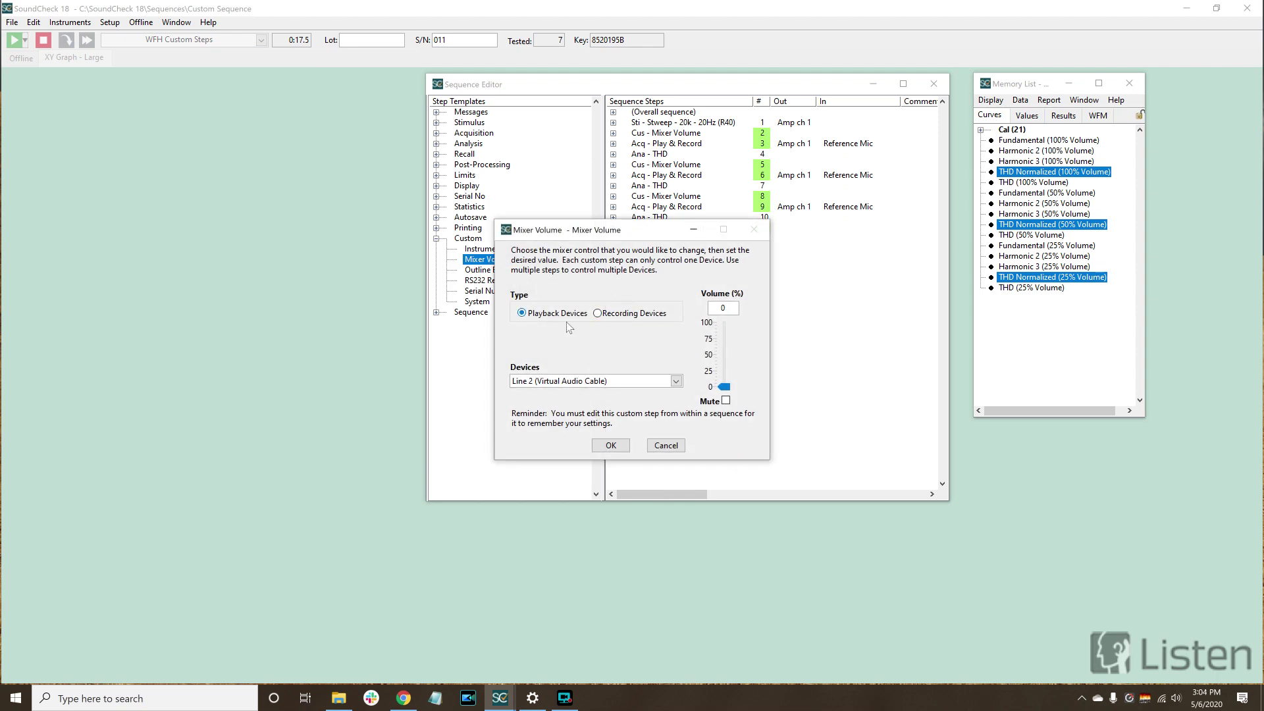
{"action": "left_click", "coordinate": [655, 381]}
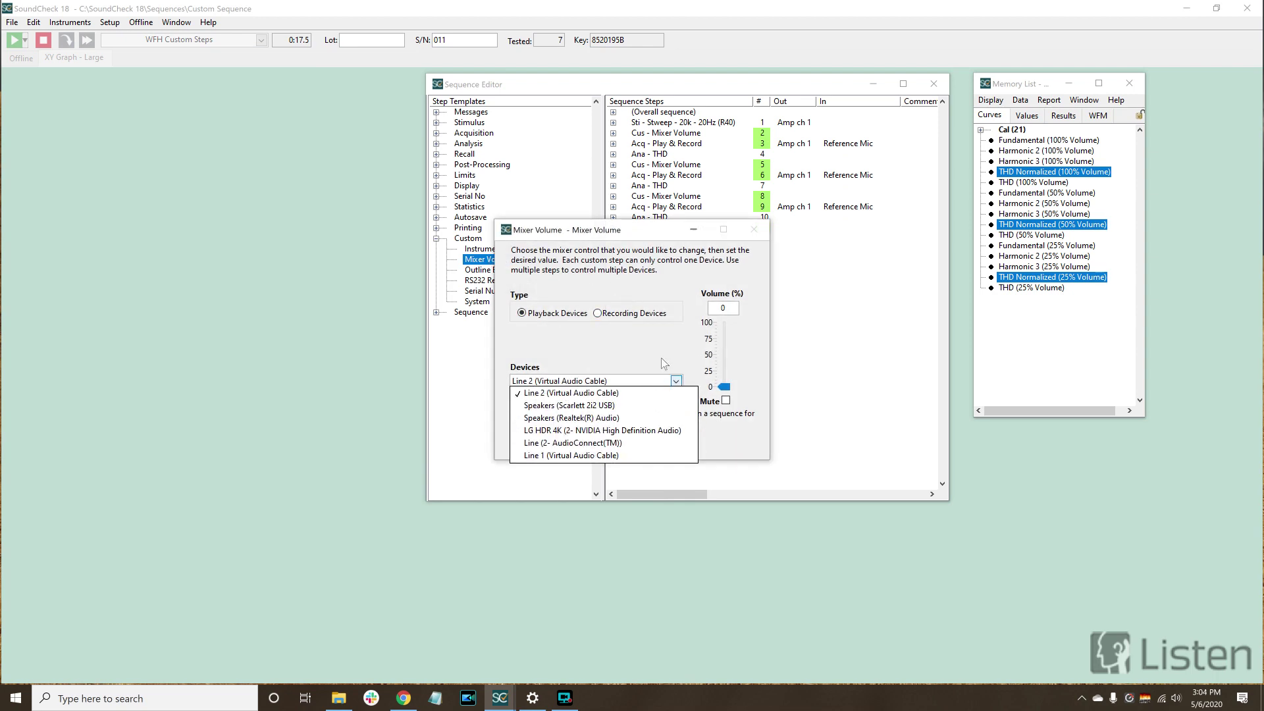
{"action": "left_click", "coordinate": [661, 358]}
{"action": "left_click_drag", "start_coordinate": [724, 386], "coordinate": [726, 361]}
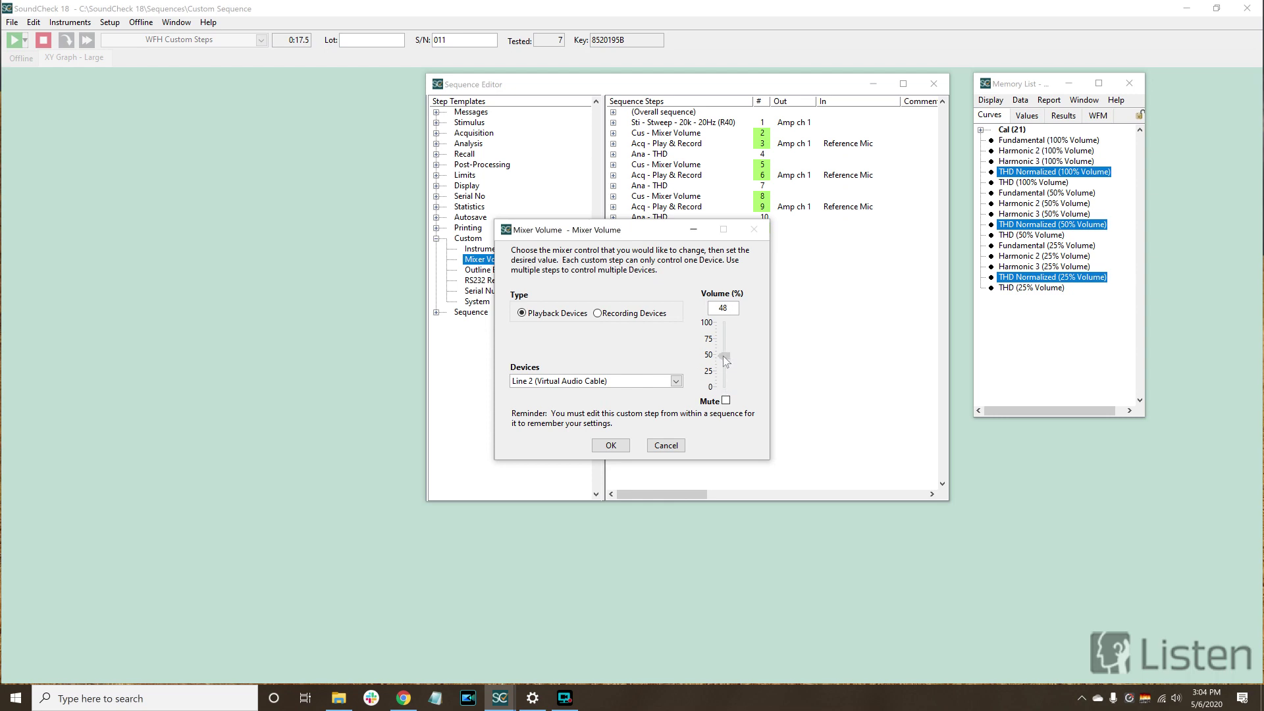
{"action": "double_click", "coordinate": [723, 308]}
{"action": "type", "text": "50"}
{"action": "left_click", "coordinate": [666, 447]}
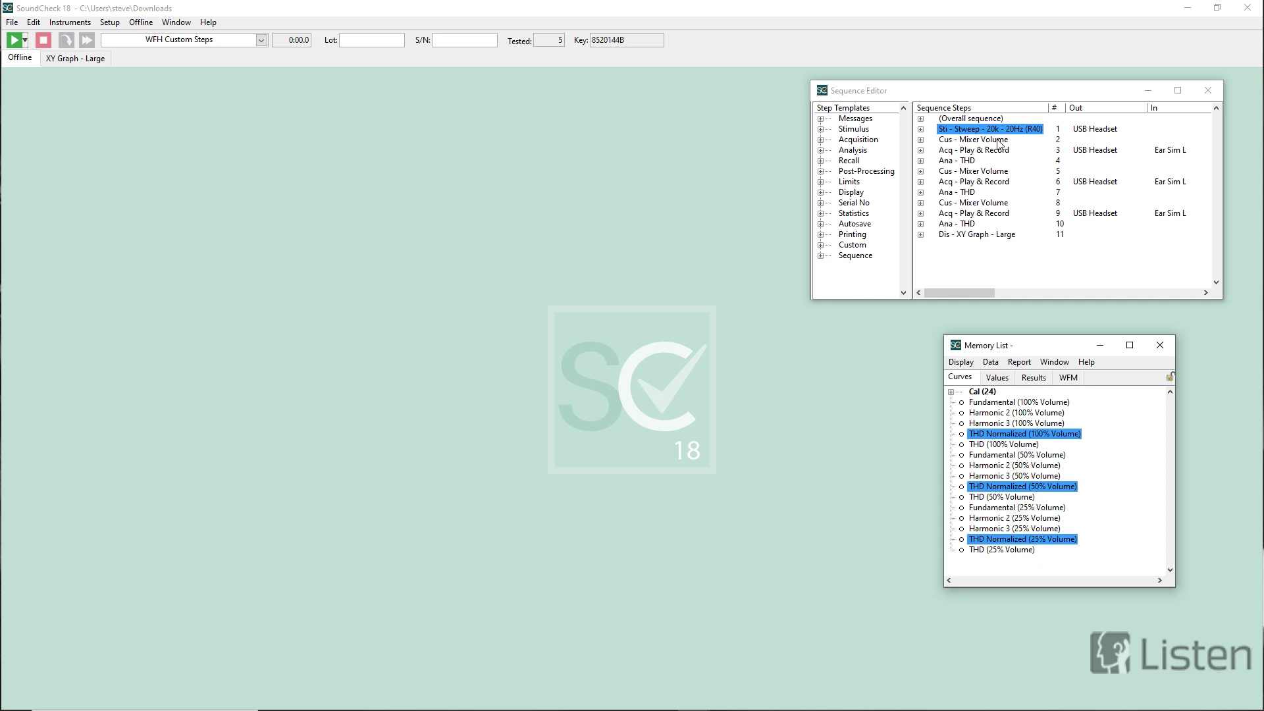
Step: Run the WFH Custom Steps sequence
{"action": "left_click", "coordinate": [14, 41]}
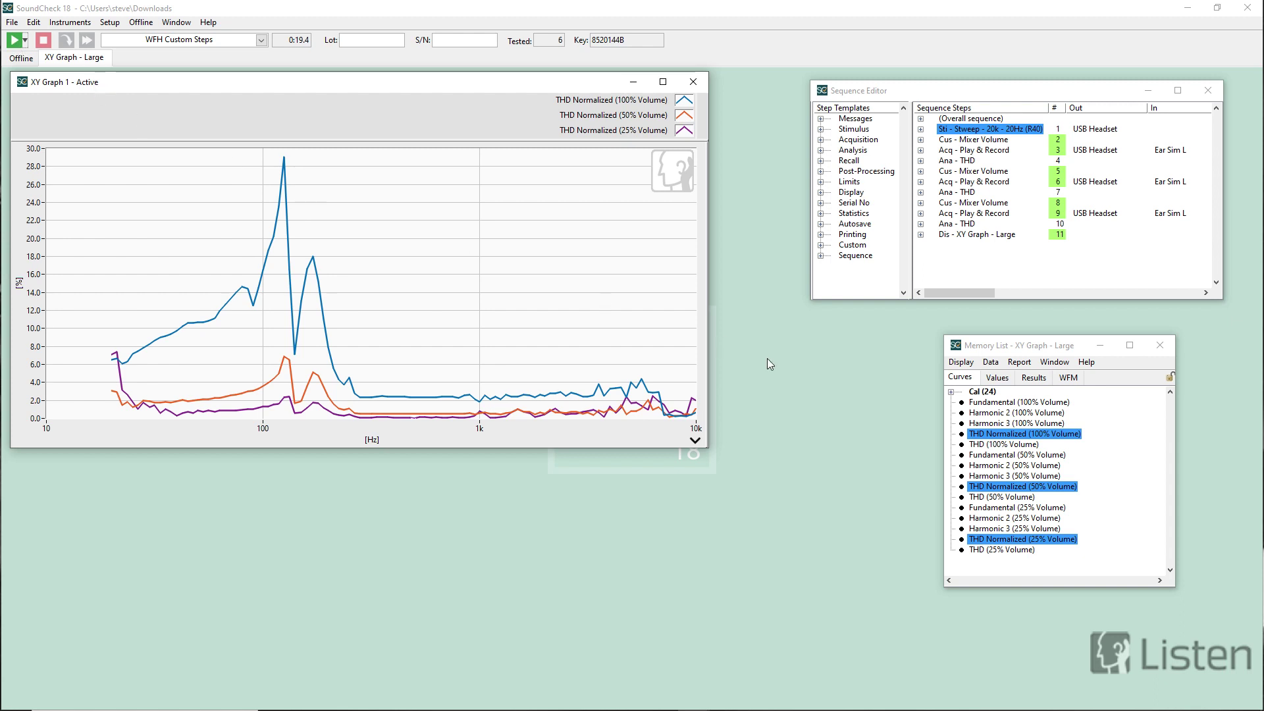
Step: Plot the Fundamental curves for 100%, 50% and 25% volume on a new XY graph, placed below the THD graph and widened to match
{"action": "left_click", "coordinate": [1018, 403]}
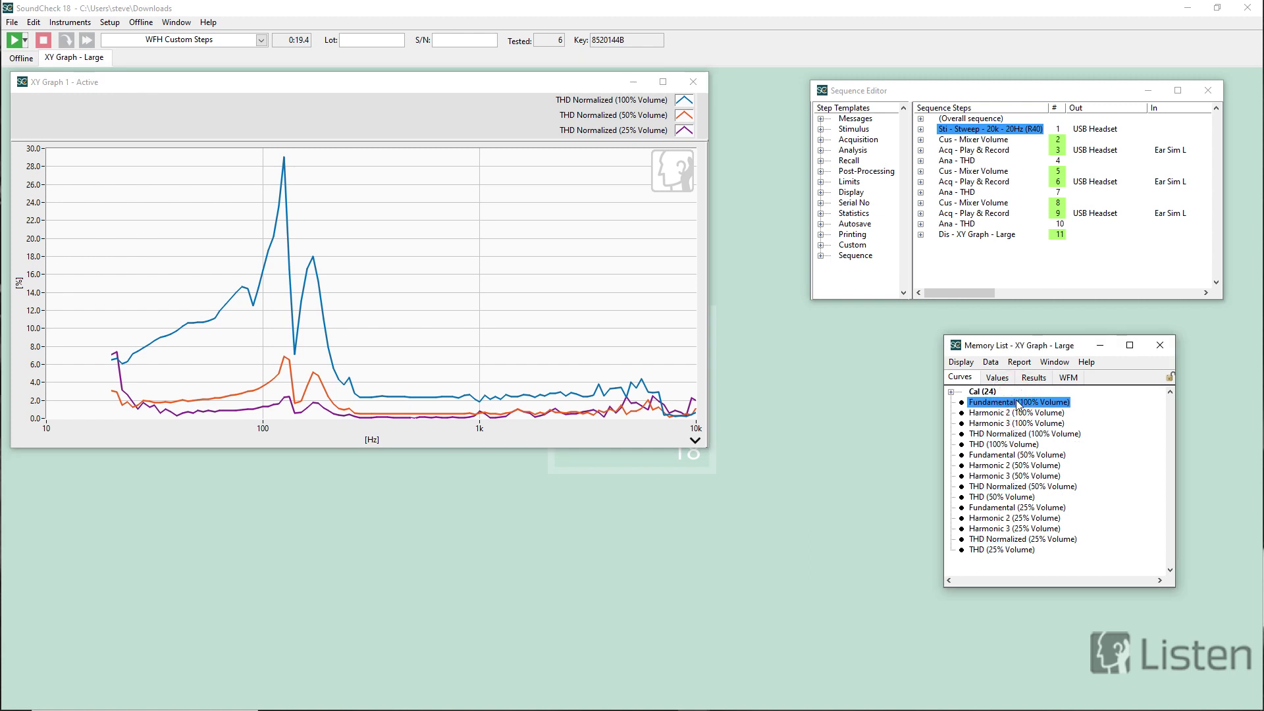
{"action": "left_click", "coordinate": [1021, 458], "text": "ctrl"}
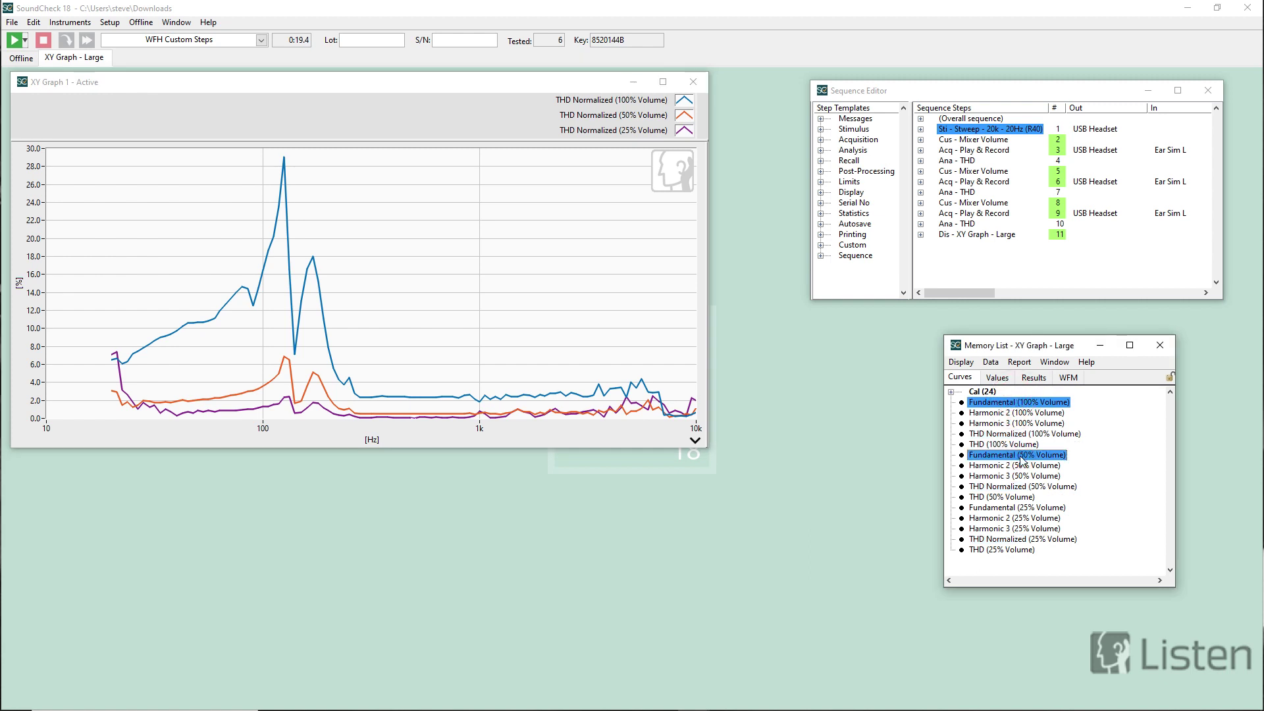
{"action": "left_click", "coordinate": [1024, 509], "text": "ctrl"}
{"action": "right_click", "coordinate": [1024, 511]}
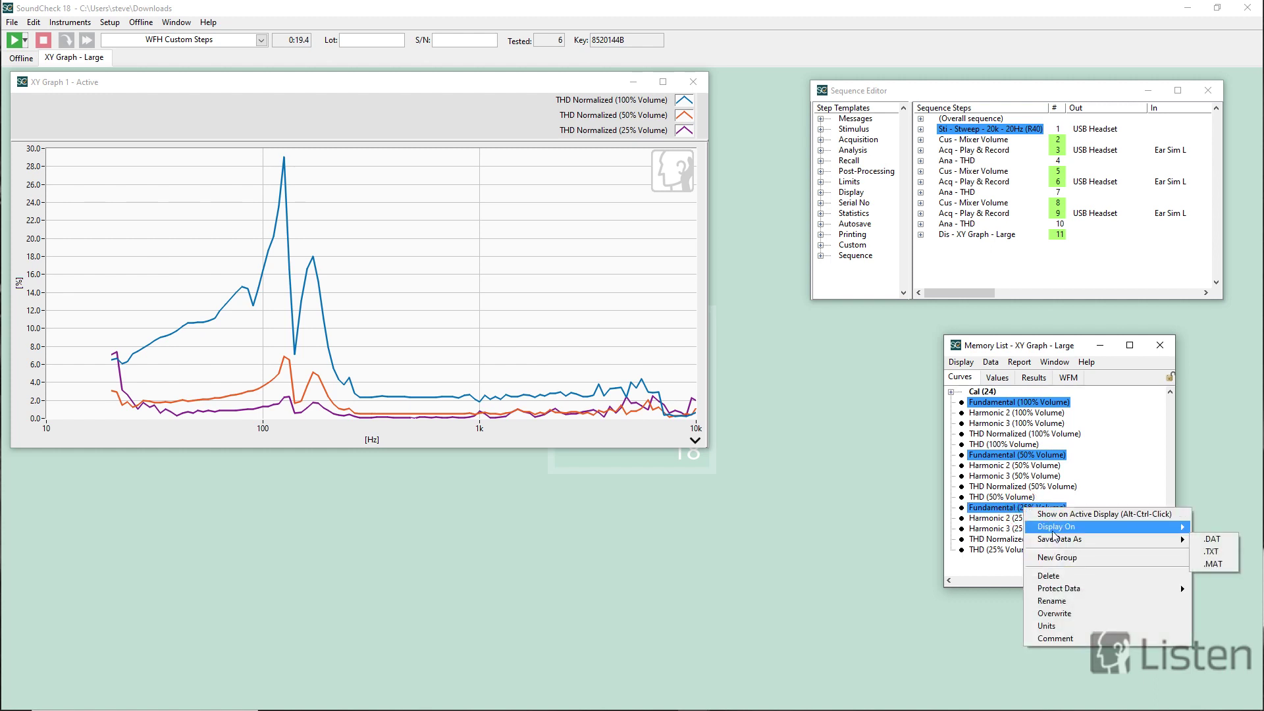
{"action": "mouse_move", "coordinate": [1053, 526]}
{"action": "left_click", "coordinate": [966, 545]}
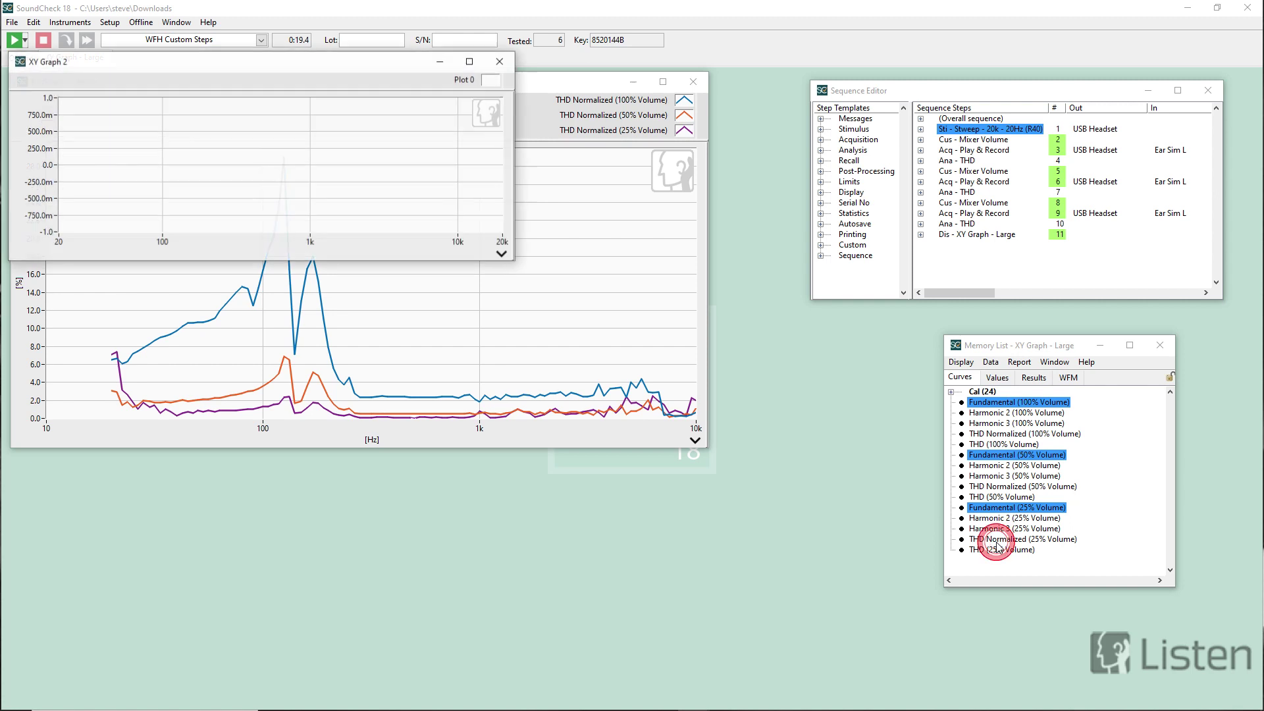
{"action": "left_click_drag", "start_coordinate": [314, 73], "coordinate": [316, 471]}
{"action": "left_click_drag", "start_coordinate": [524, 462], "coordinate": [713, 467]}
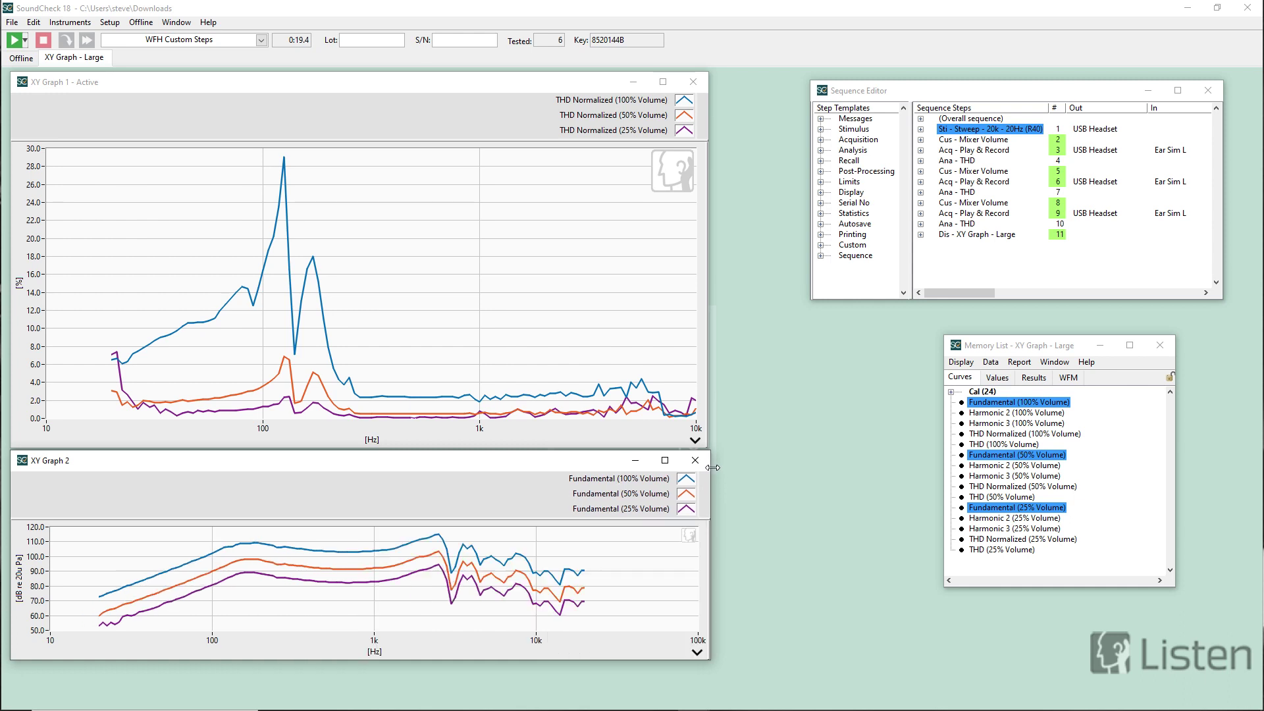